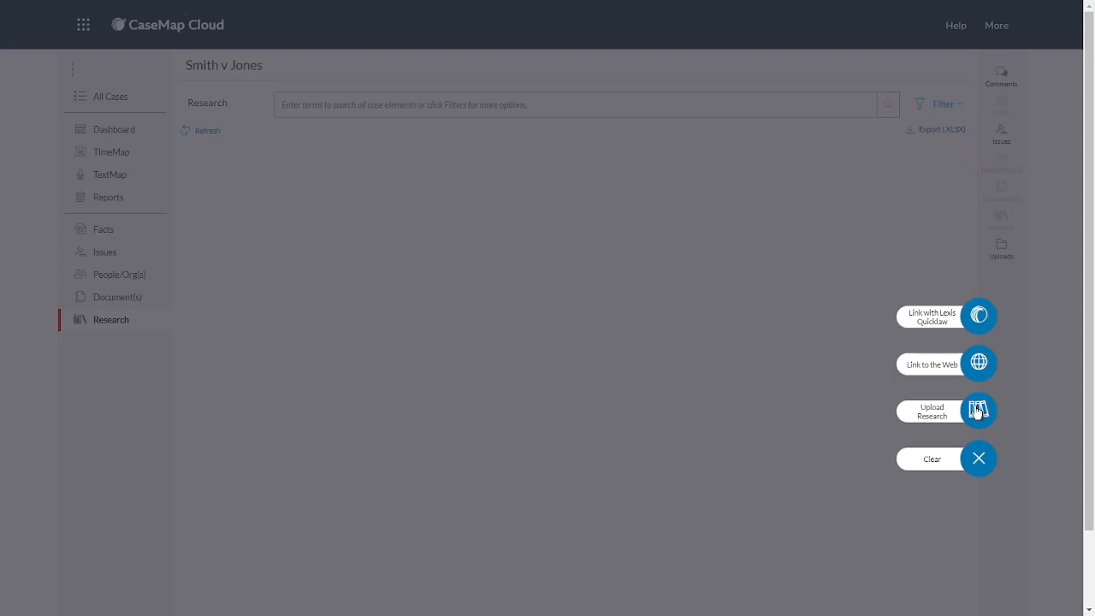
Start a research record linked with Lexis Quicklaw and fill its citation with 2017 SJ 176
left_click(976, 318)
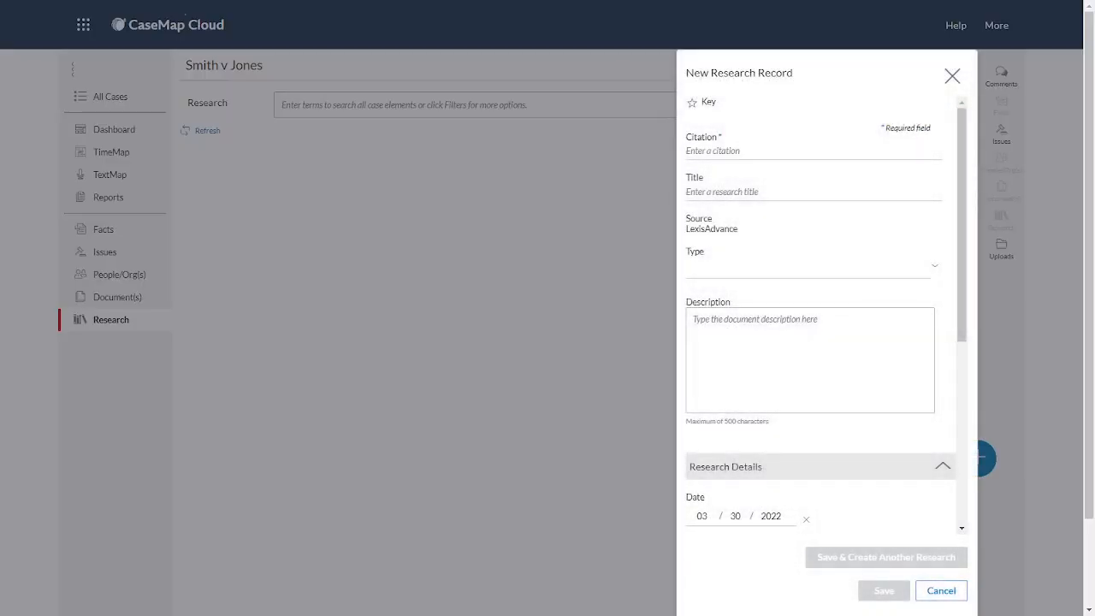
left_click(775, 155)
type("2017 SJ 176")
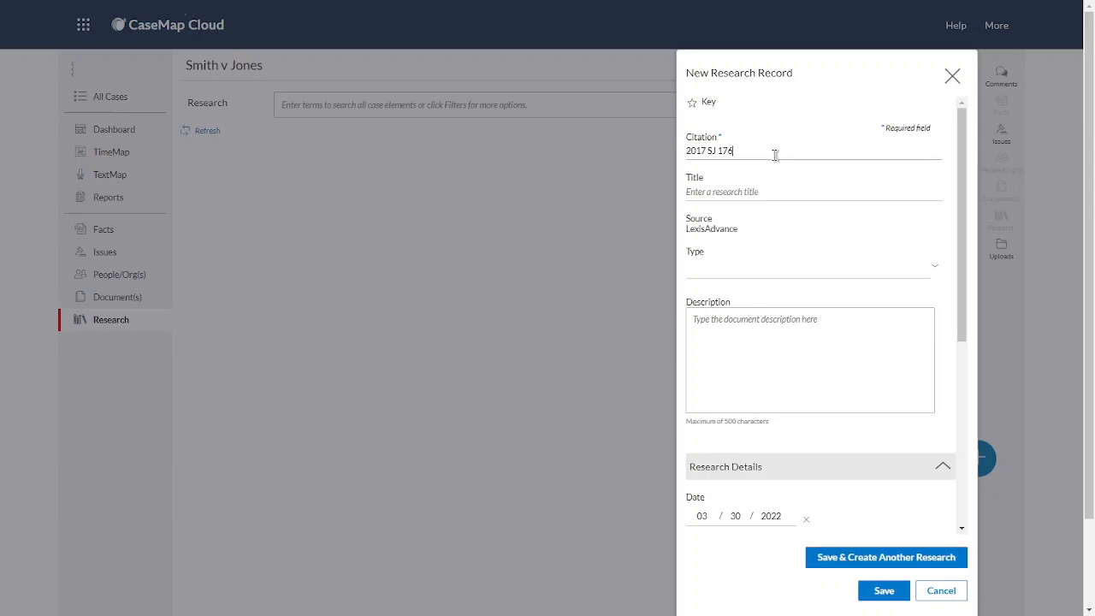
key("Tab")
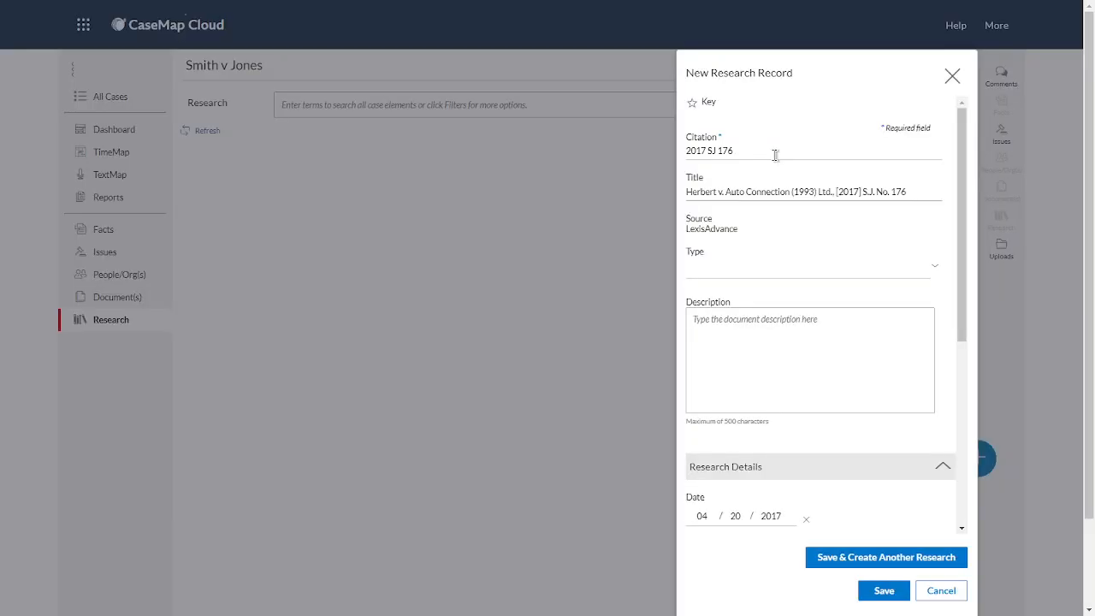
Set the research record's type to Case Law and its origin to SJ
left_click(720, 276)
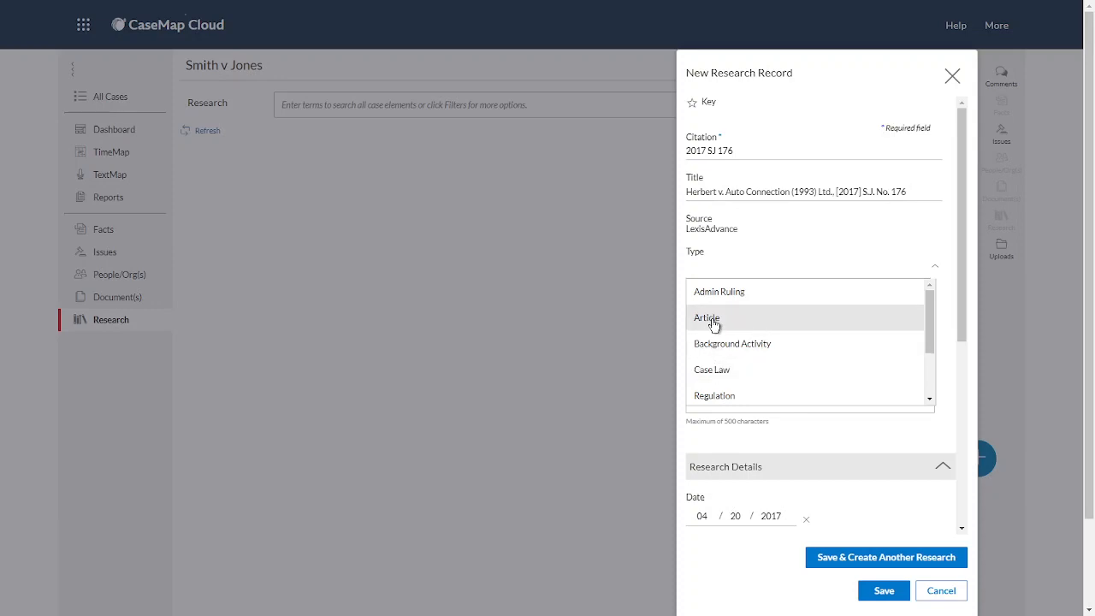
left_click(717, 369)
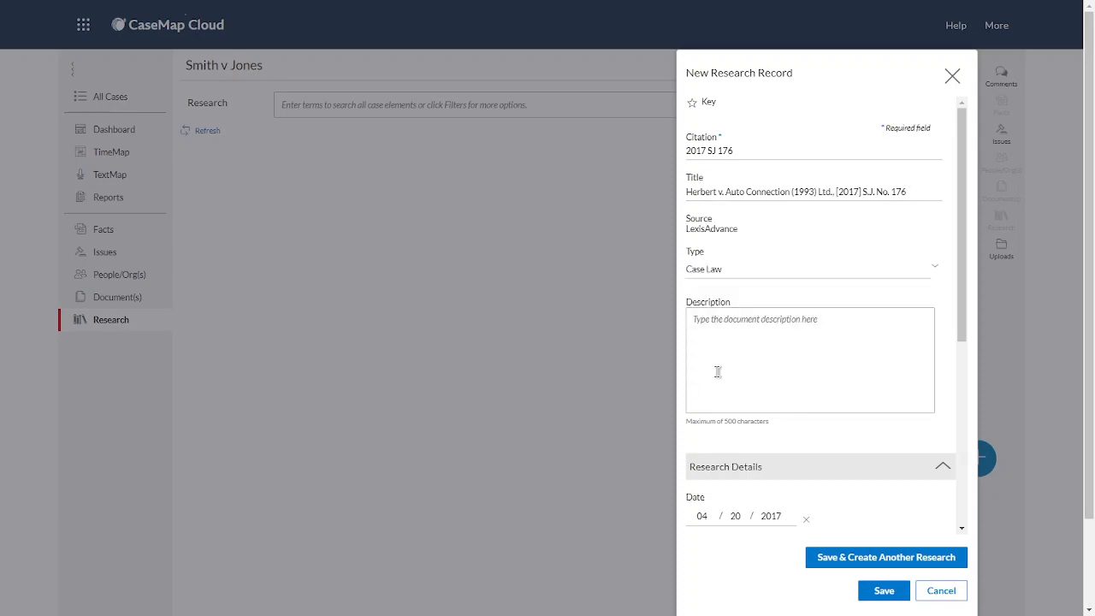
left_click(721, 340)
scroll(722, 341, "down", 3)
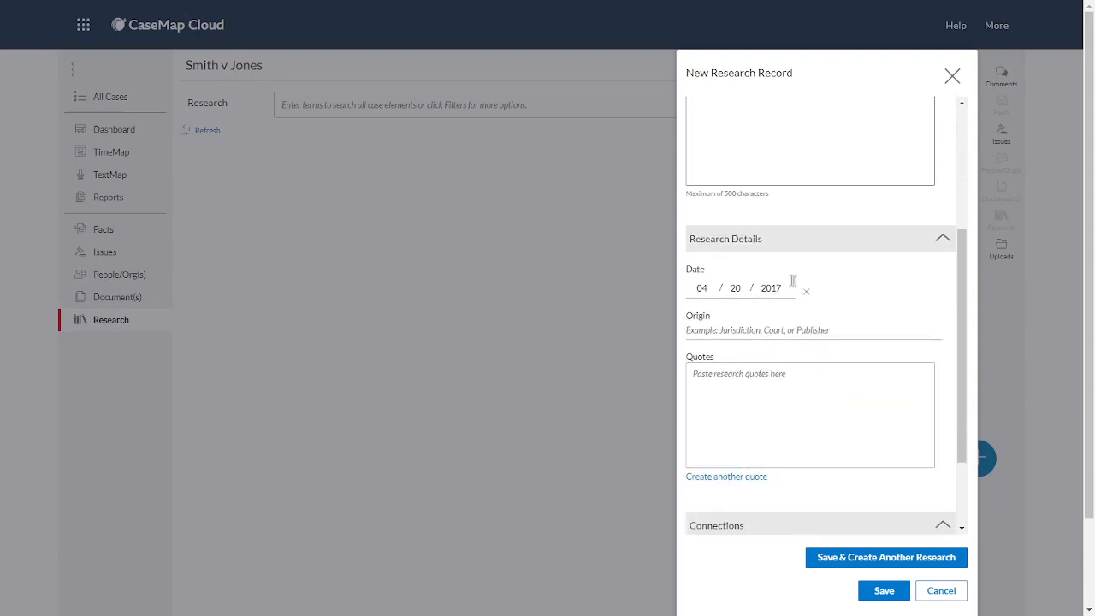
left_click(711, 332)
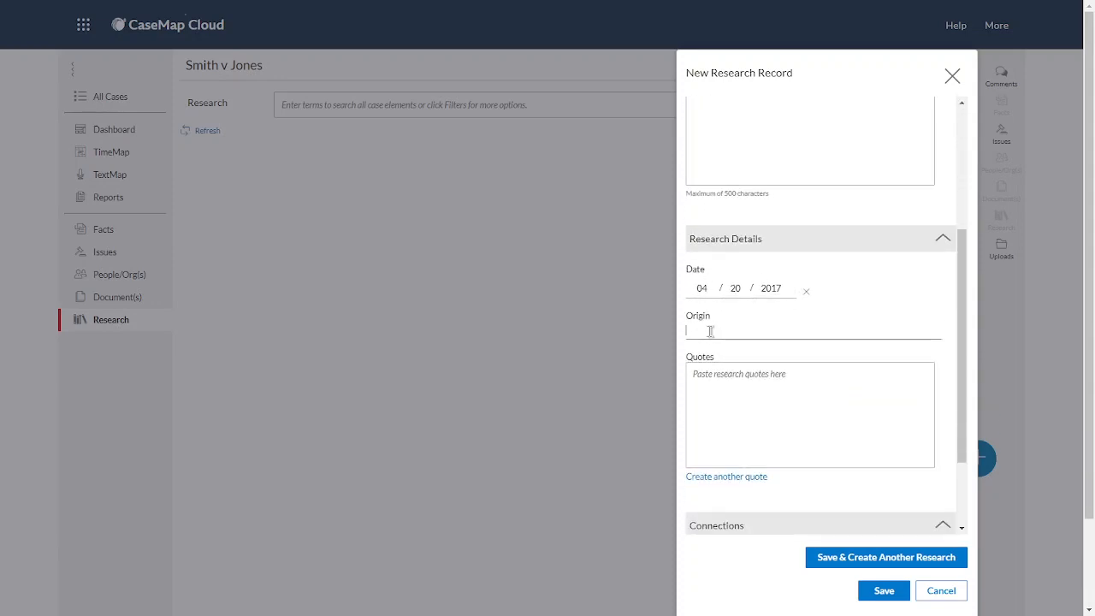
type("SJ")
left_click(718, 388)
Connect the research record to the existing Negligence issue and save the record
scroll(718, 388, "down", 2)
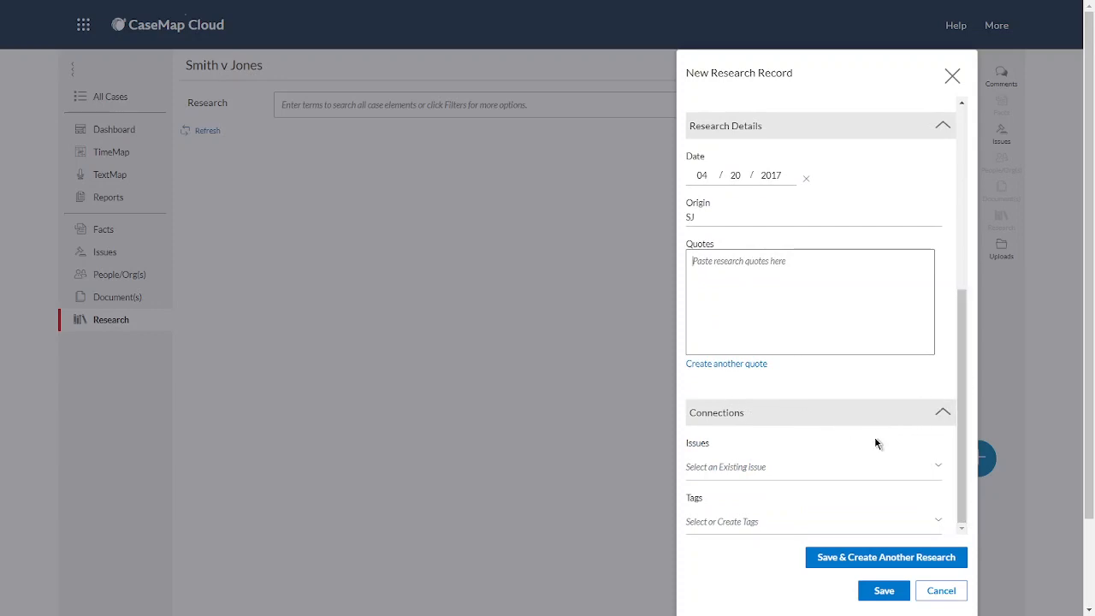
left_click(852, 467)
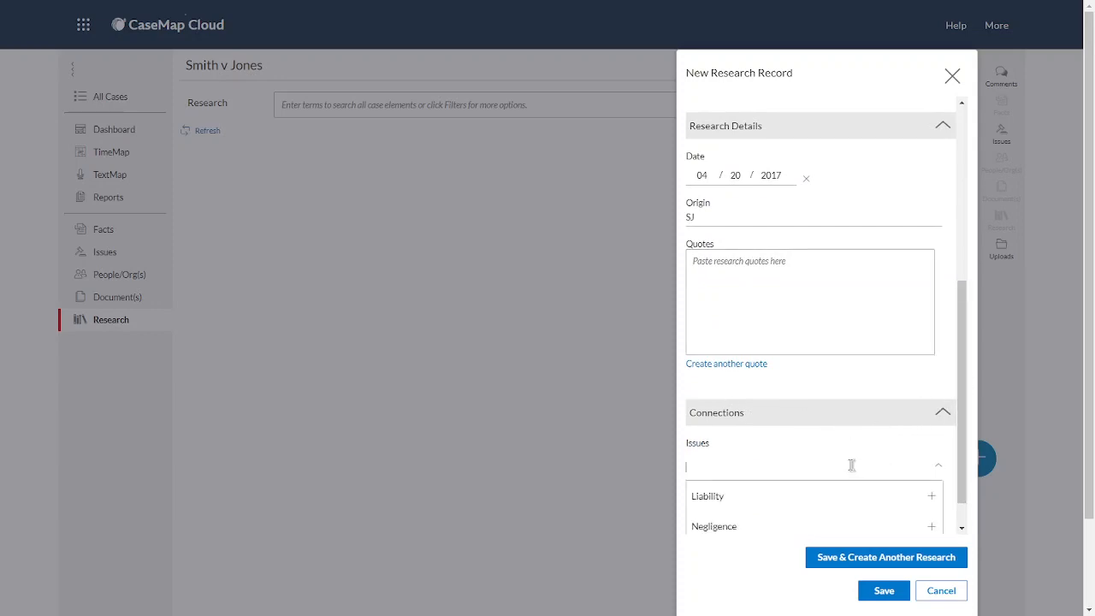
left_click(715, 526)
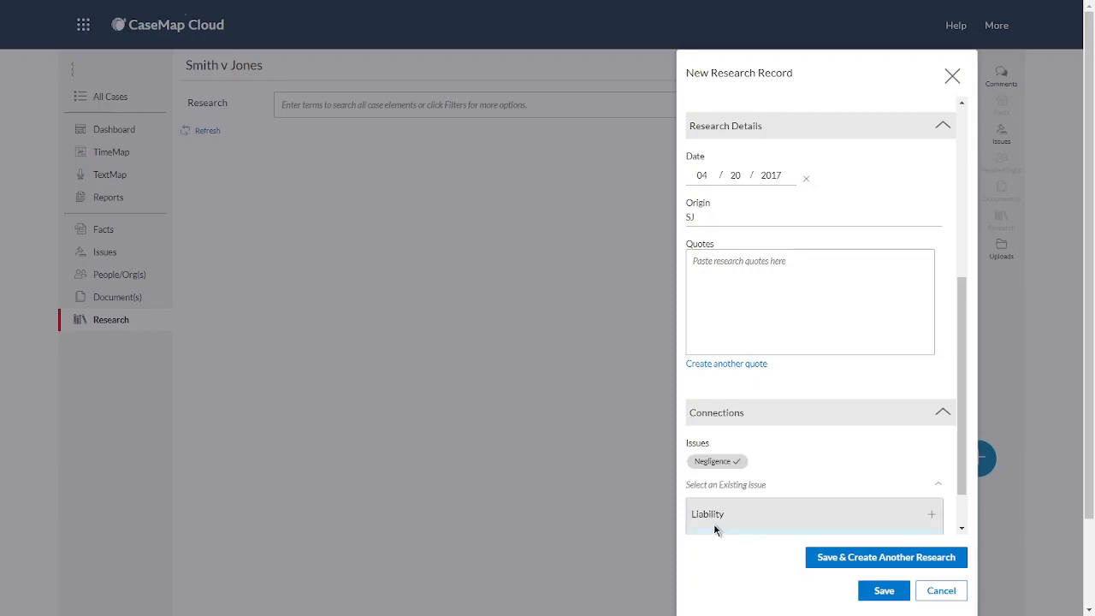
left_click(936, 488)
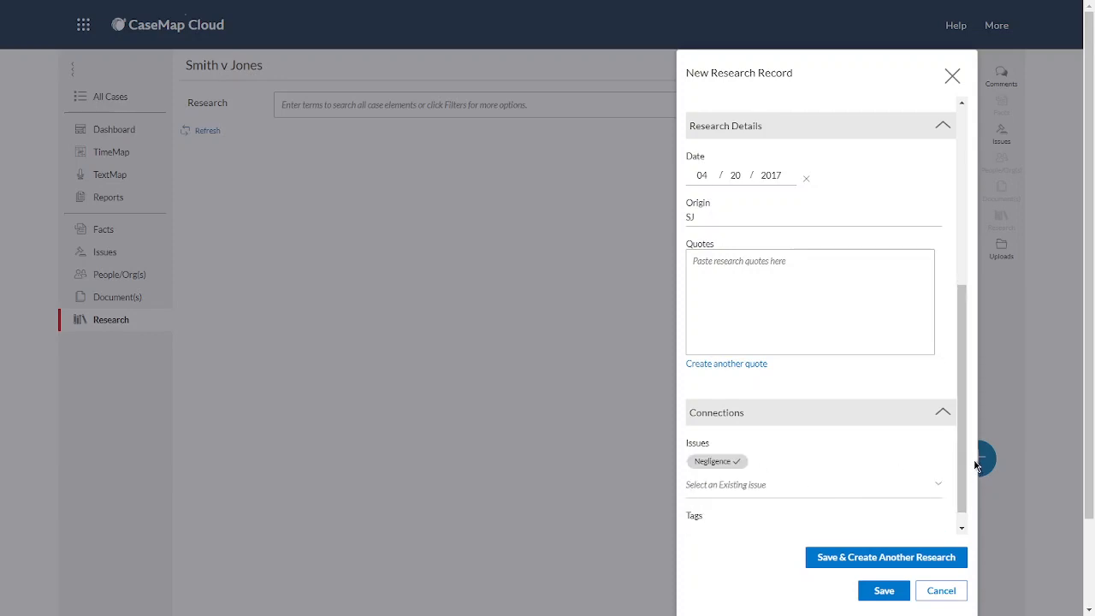
scroll(960, 456, "down", 1)
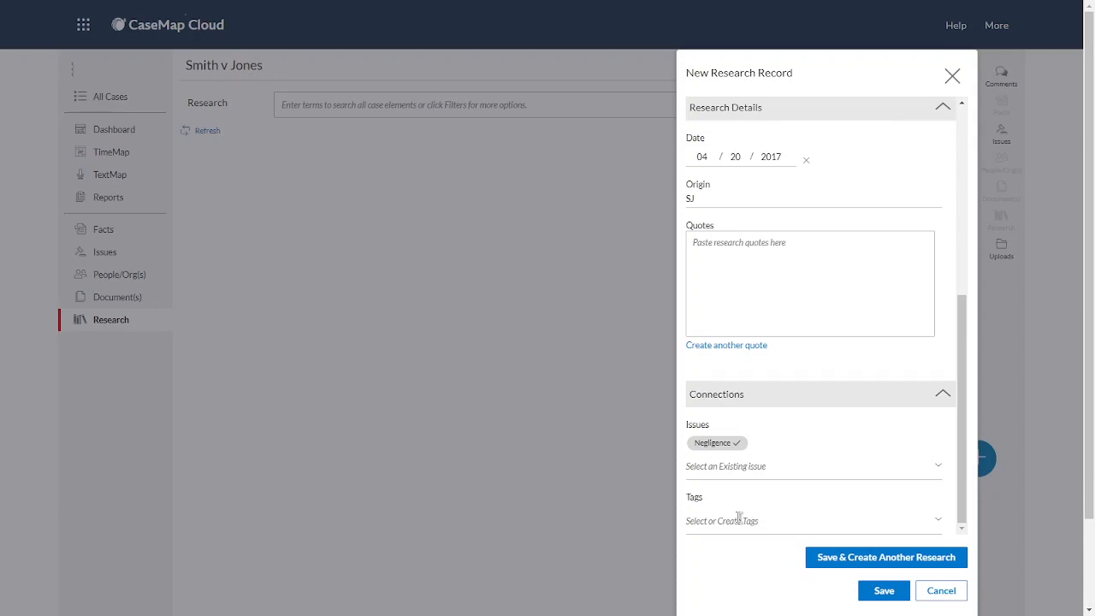
left_click(898, 590)
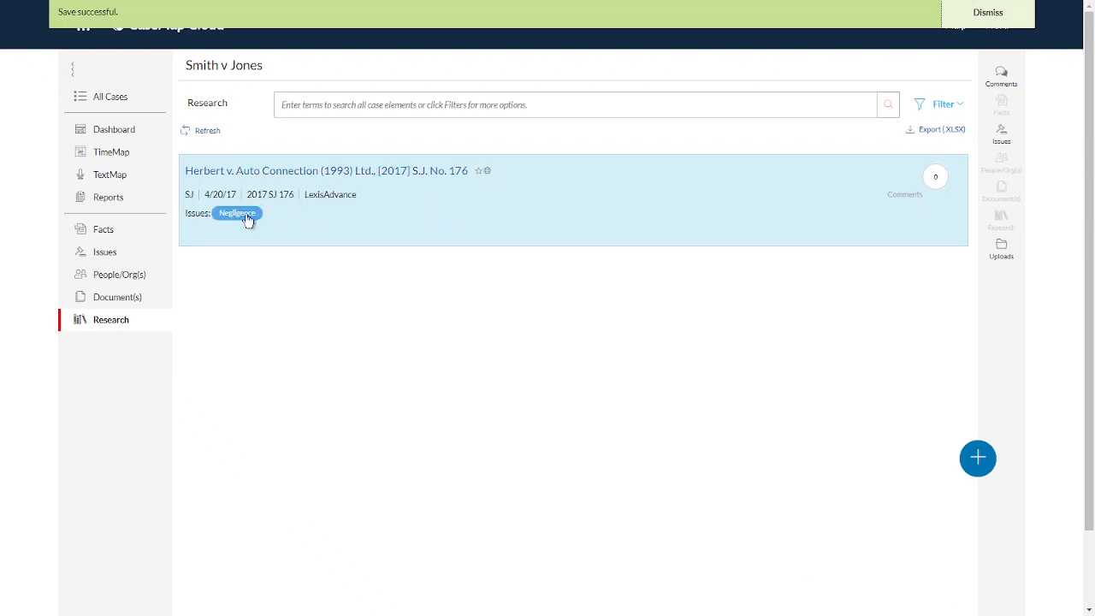
Check the research link on the Negligence issue in the Issues table, and return to the Research list
left_click(353, 222)
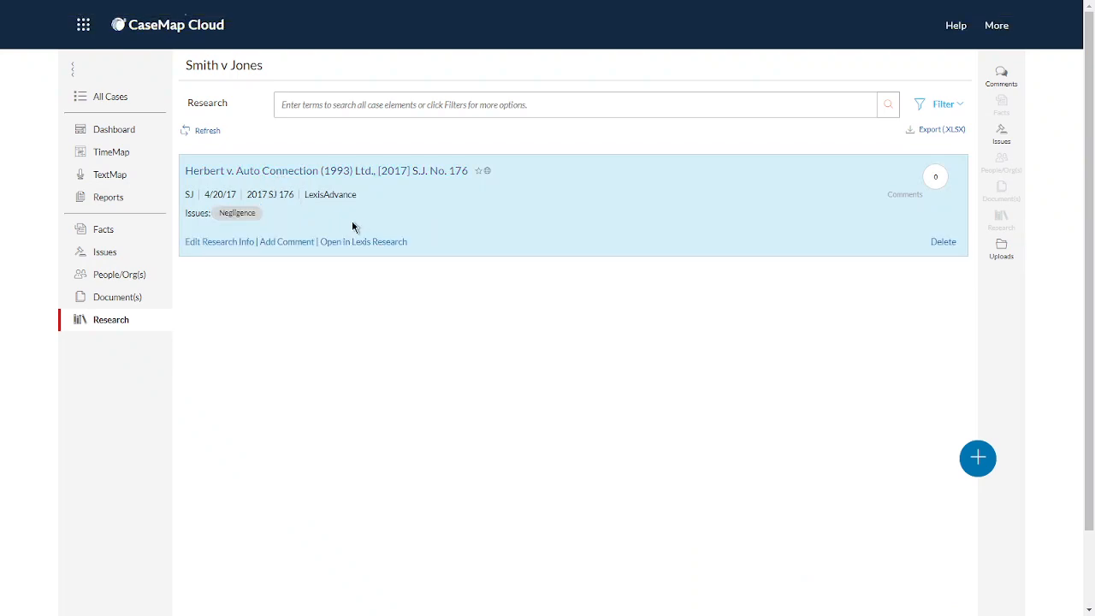
left_click(106, 253)
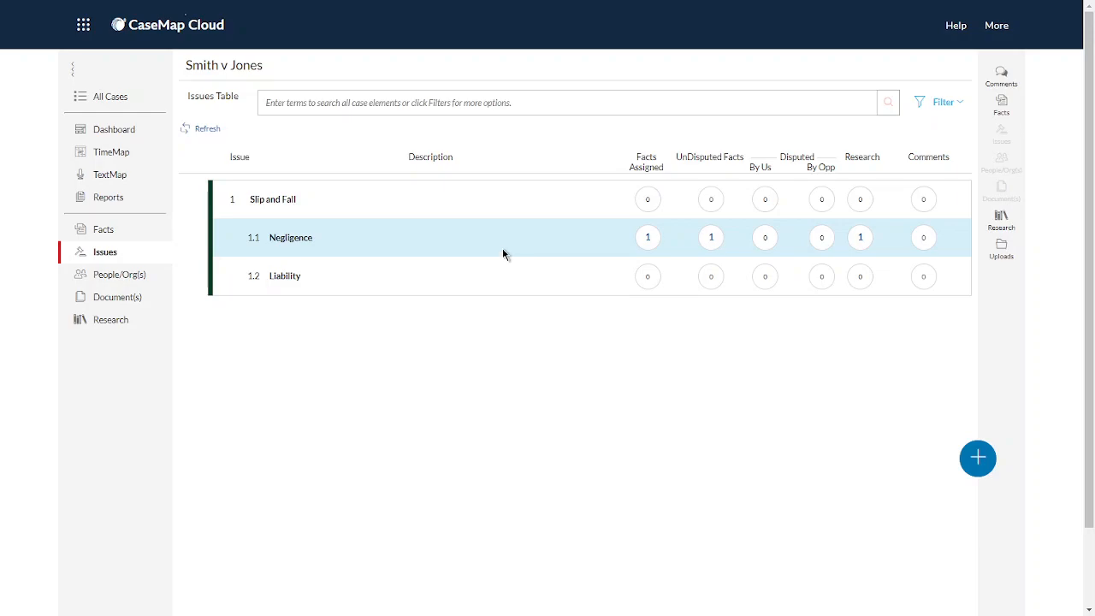
left_click(103, 320)
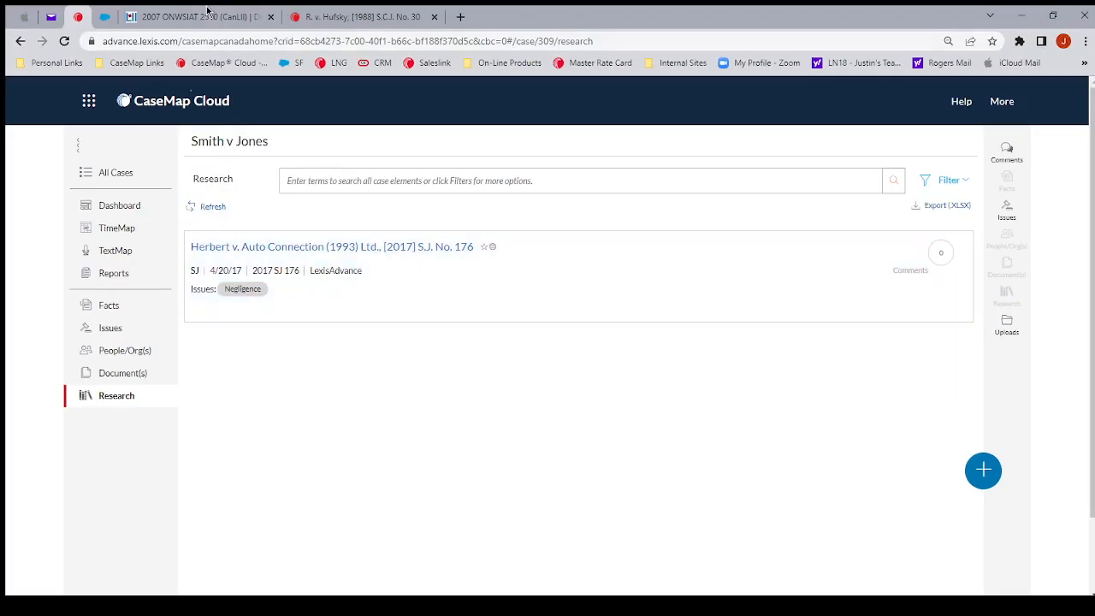
Switch to the CanLII page for 2007 ONWSIAT 2510 and copy its web address
left_click(197, 16)
left_click(534, 228)
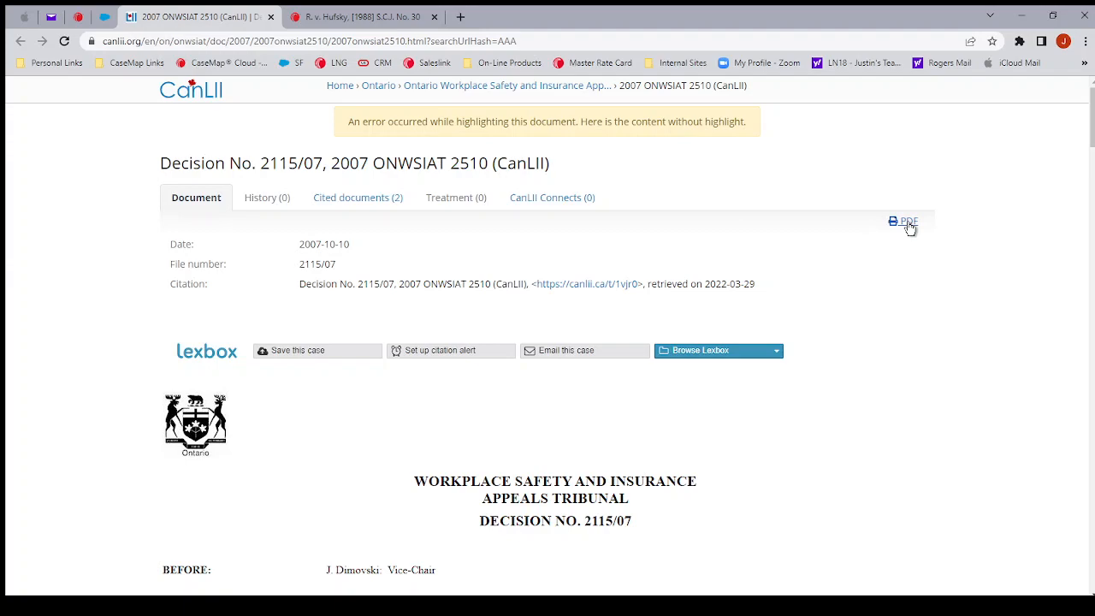
left_click(542, 40)
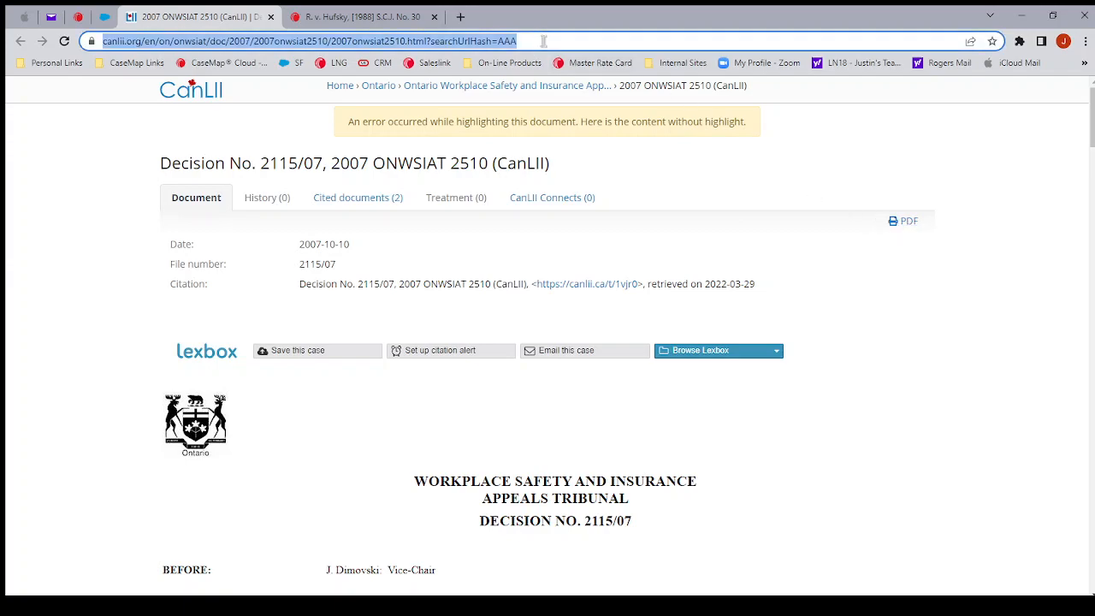
Switch back to CaseMap Cloud and start a web-linked research record with the copied CanLII address as its URL
left_click(77, 17)
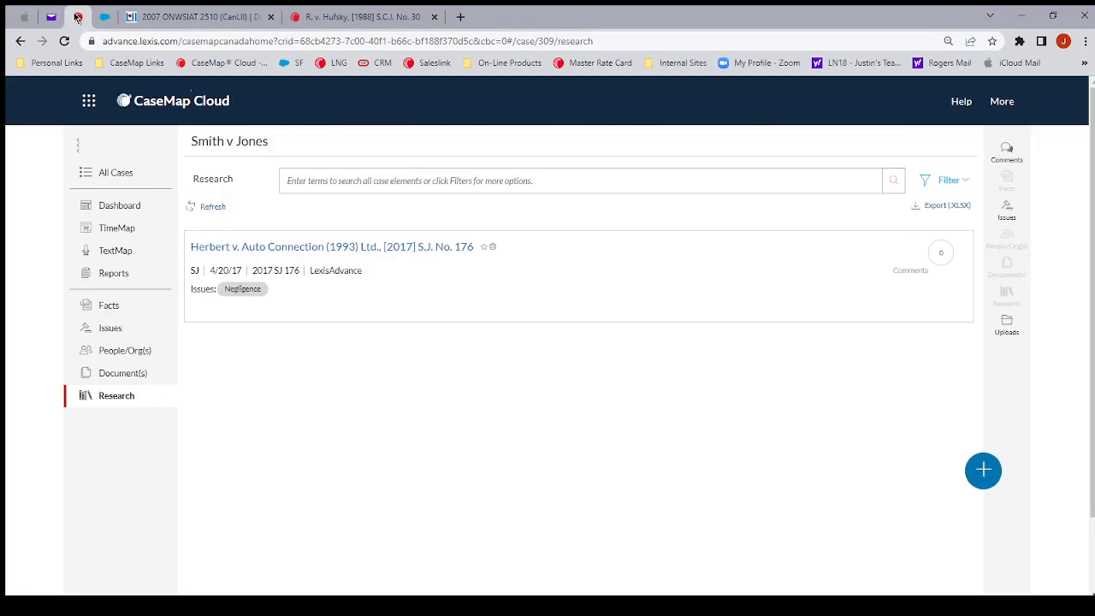
left_click(982, 475)
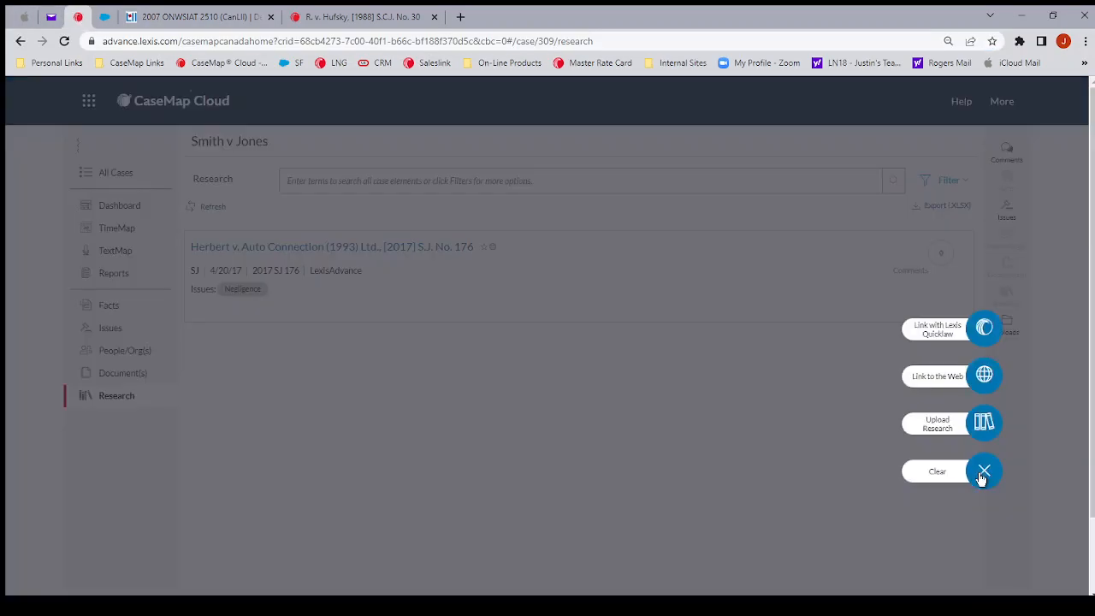
left_click(976, 378)
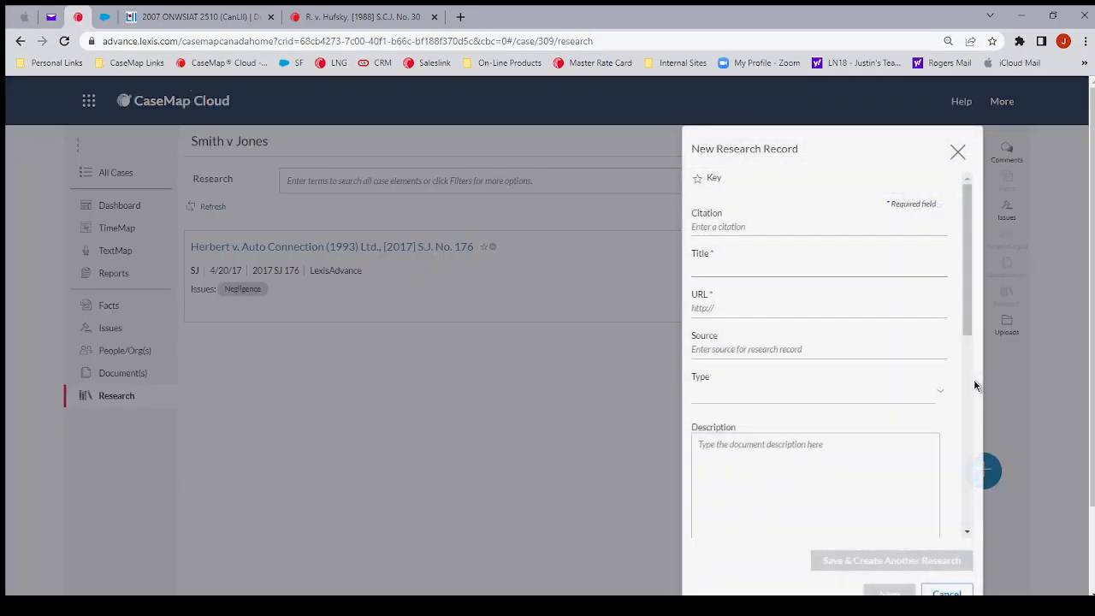
left_click(723, 309)
key("ctrl+v")
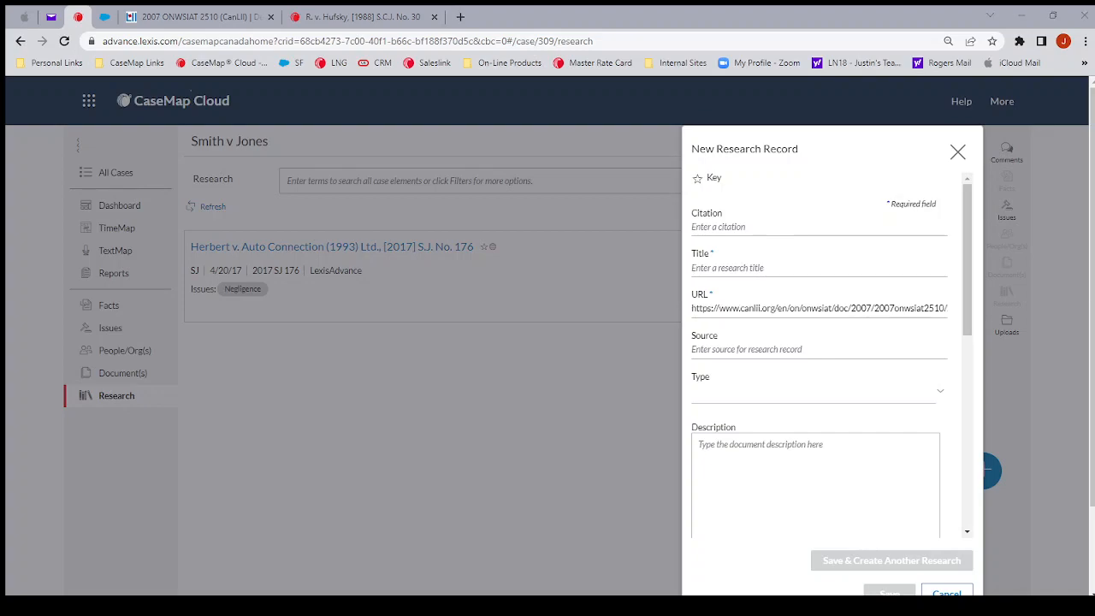
Fill the record's citation with Decision No. 2115/07, 2007 ONWSIAT 2510 (CanLII) and its title with ABC
left_click(714, 225)
type("Decision No. 2115/07, 2007 ONWSIAT 2510 (CanLII)")
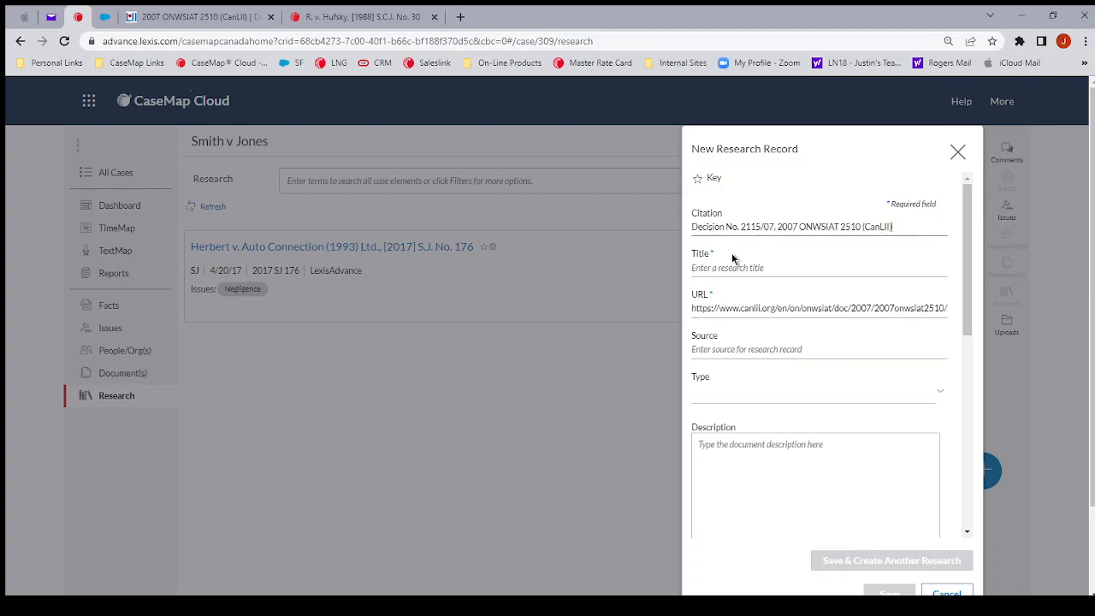
left_click(732, 270)
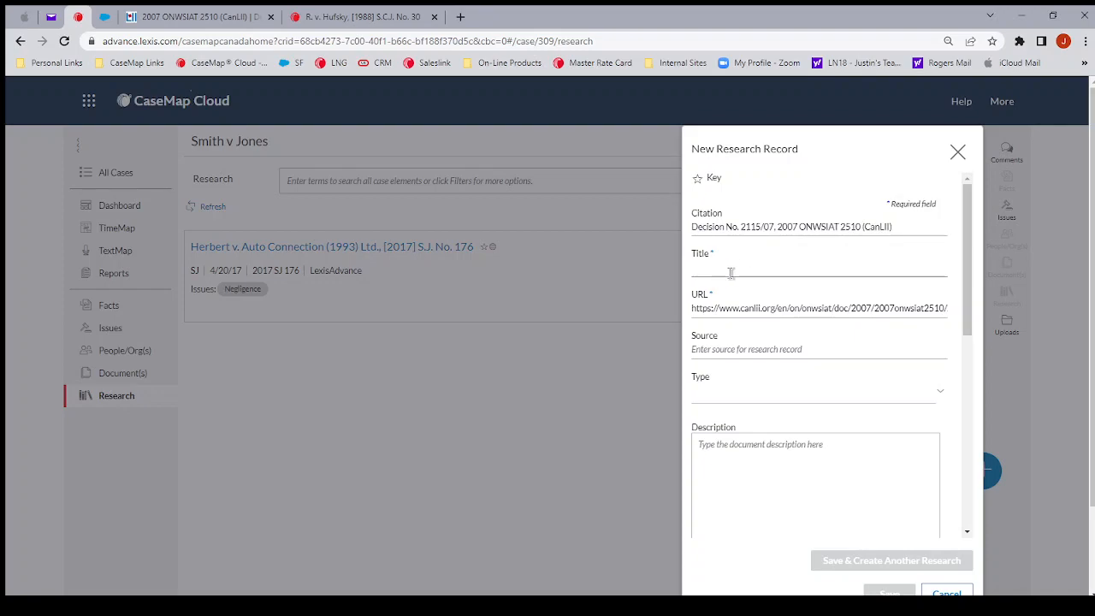
type("ABC")
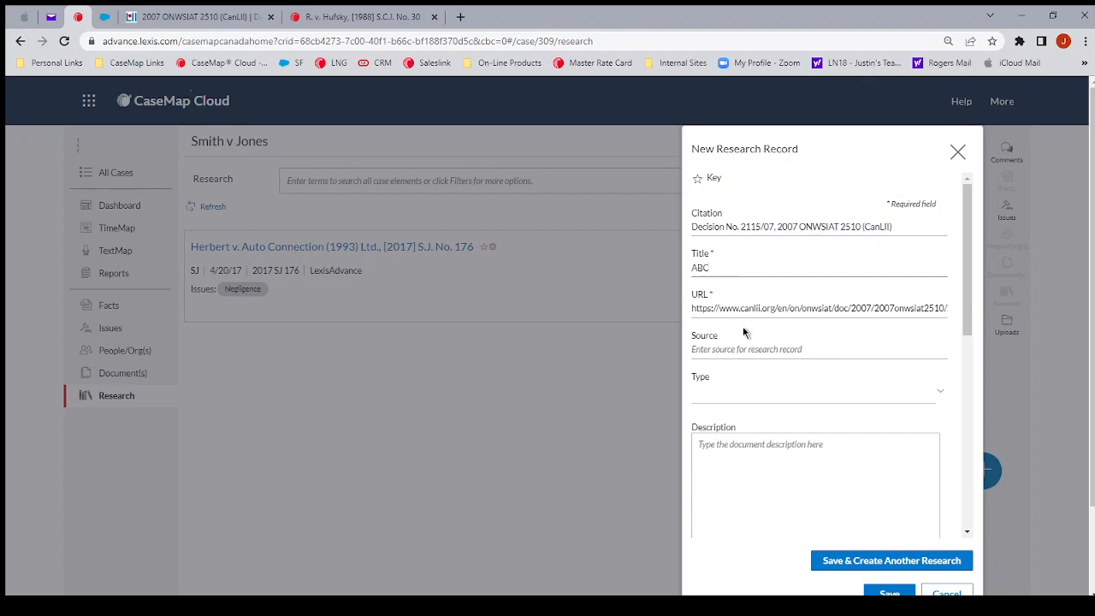
Set the record's source to CANLII and its type to Case Law
left_click(750, 345)
scroll(753, 342, "down", 1)
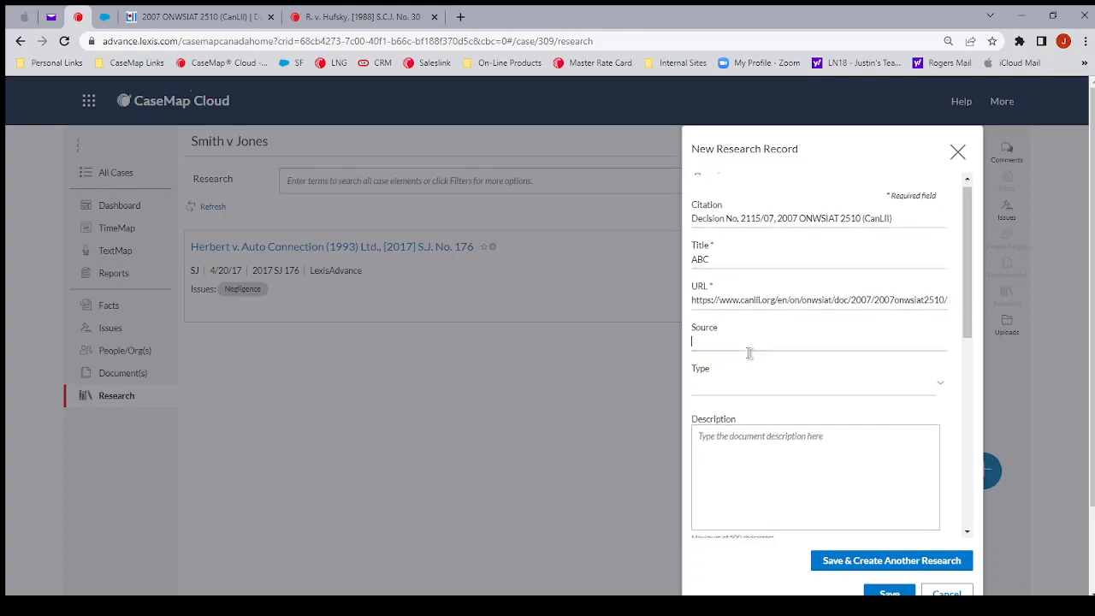
type("CANLII")
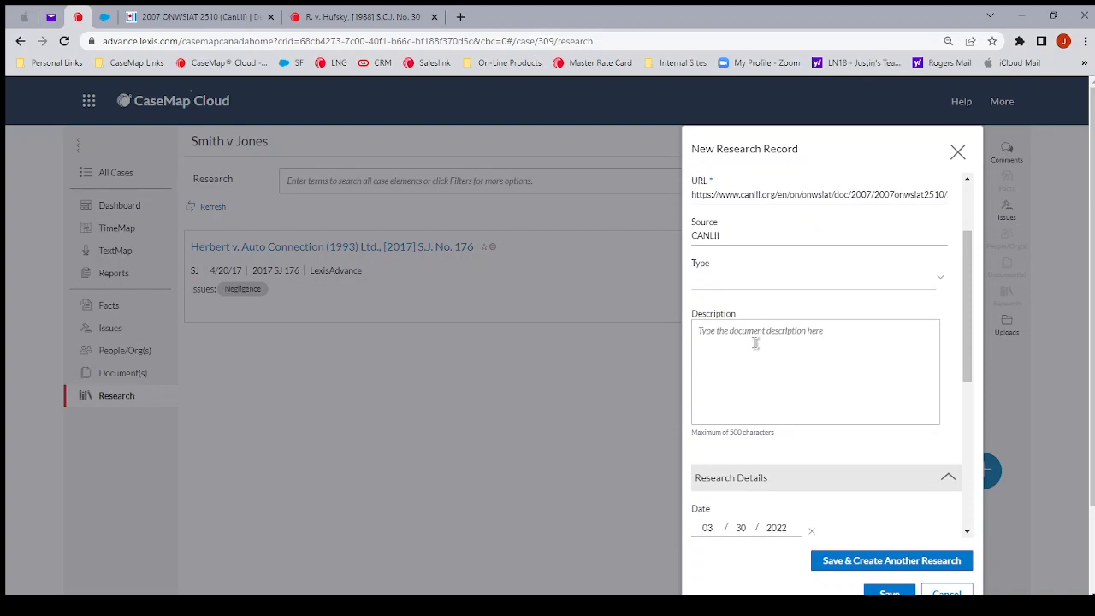
left_click(729, 289)
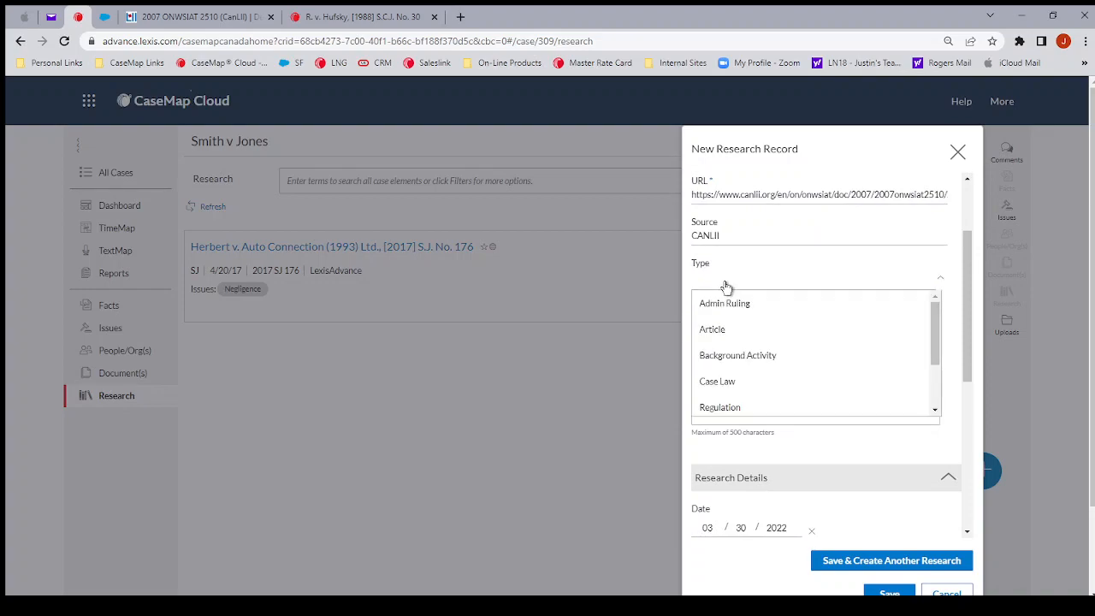
left_click(724, 388)
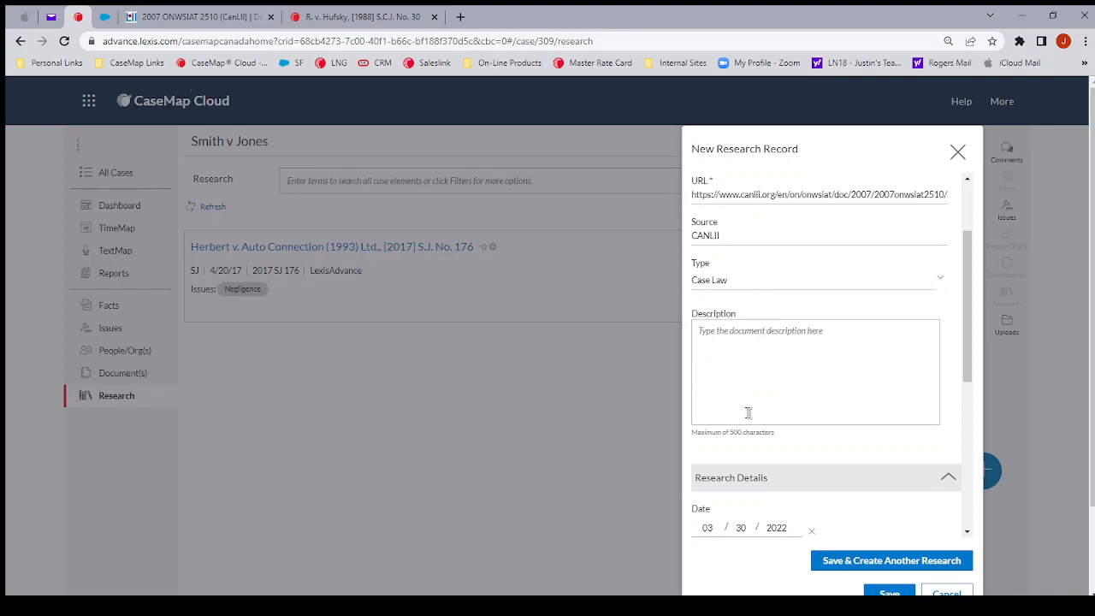
Connect the ABC record to the existing Liability issue and save the record
scroll(735, 409, "down", 4)
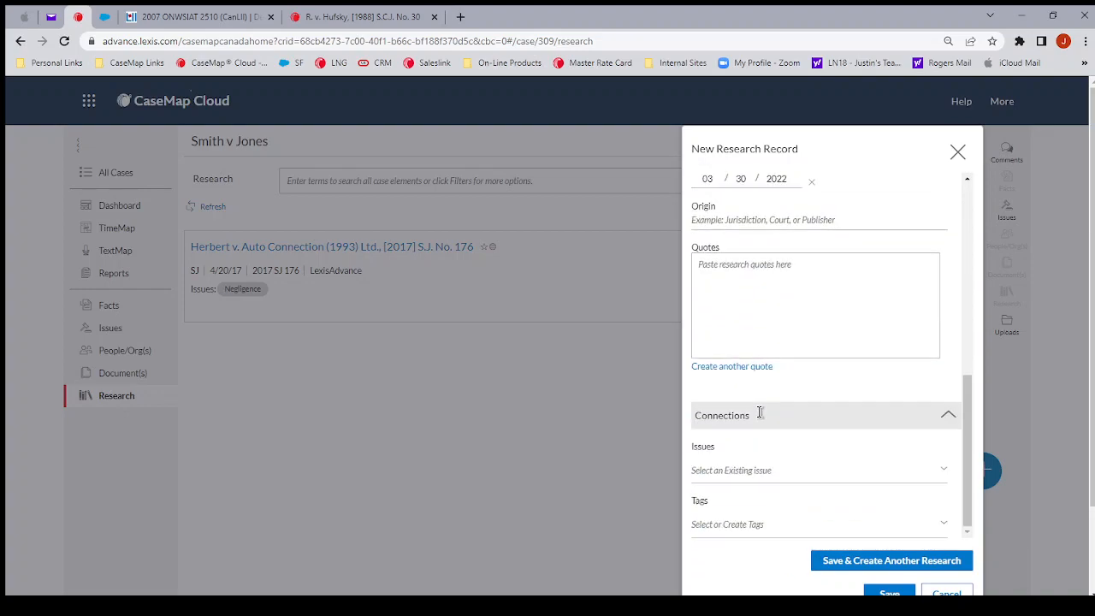
scroll(745, 432, "down", 2)
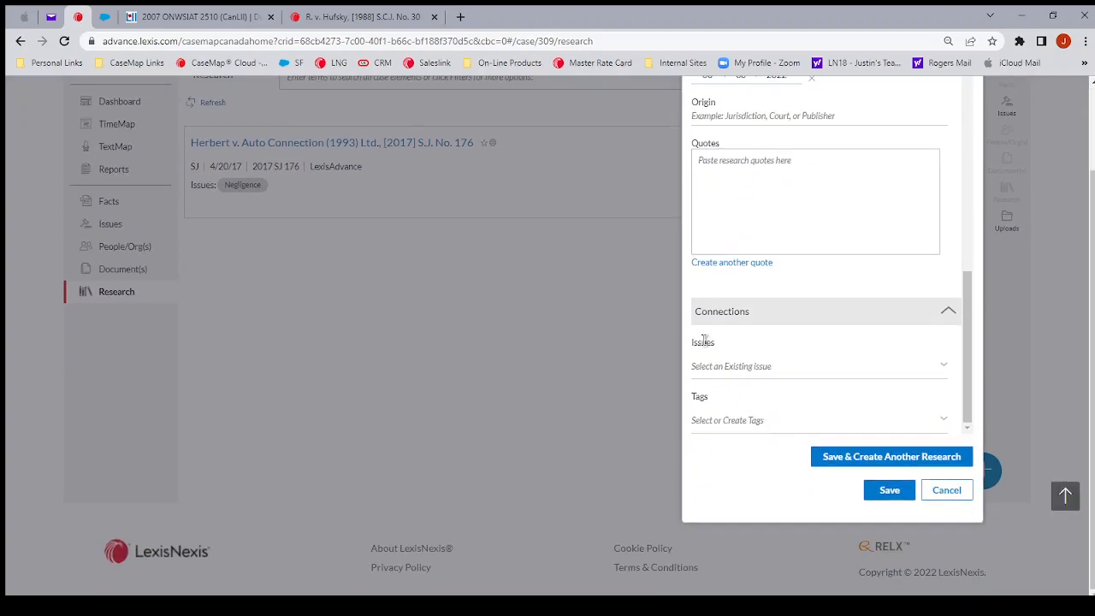
left_click(721, 363)
left_click(714, 390)
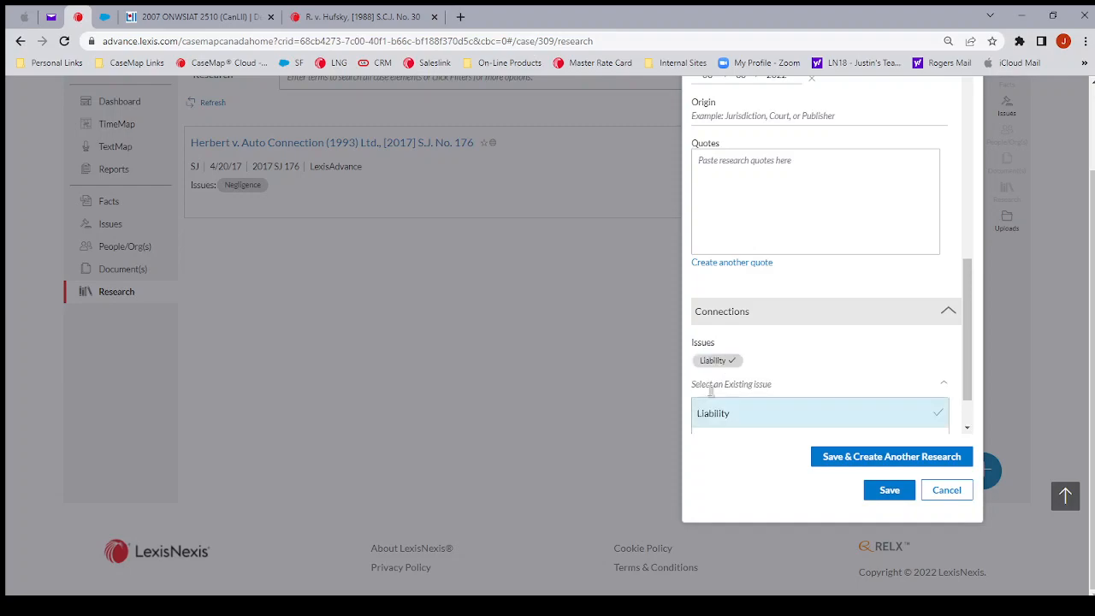
left_click(947, 389)
left_click(888, 490)
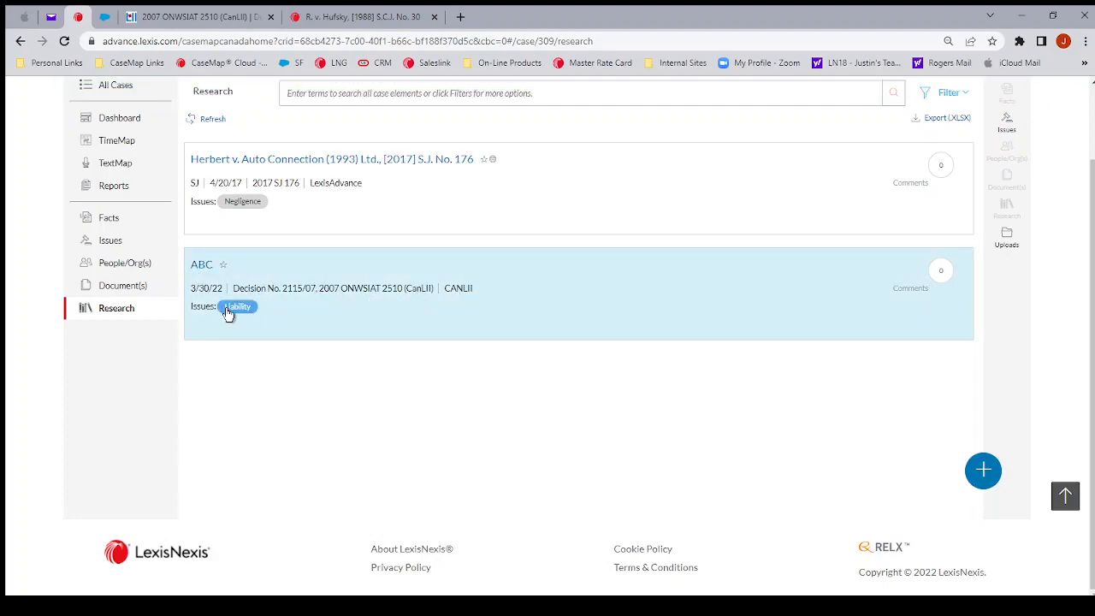
Open the web page linked to the ABC record, and switch to the [1988] S.C.J. No. 30 case in Lexis Advance Quicklaw
left_click(200, 266)
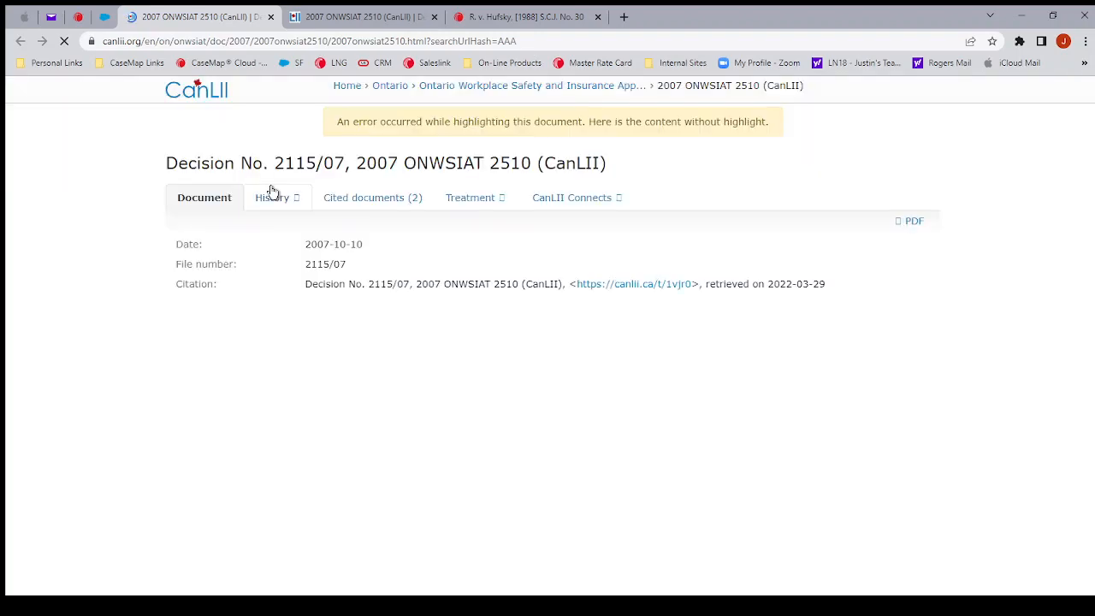
left_click(506, 17)
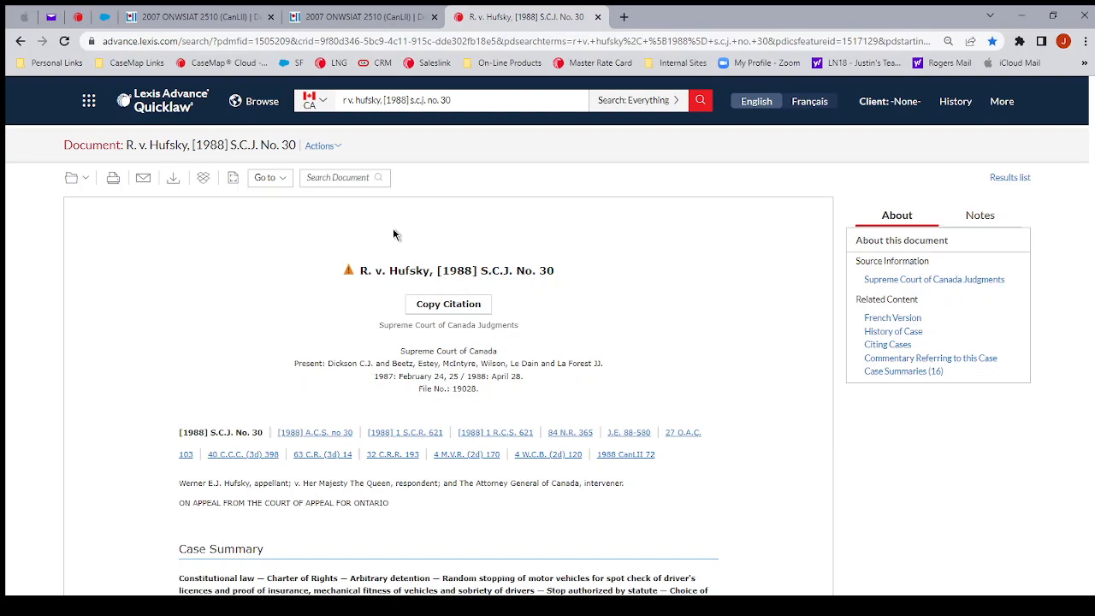
Send the open [1988] S.C.J. No. 30 case to the Smith v Jones case in CaseMap
left_click(339, 148)
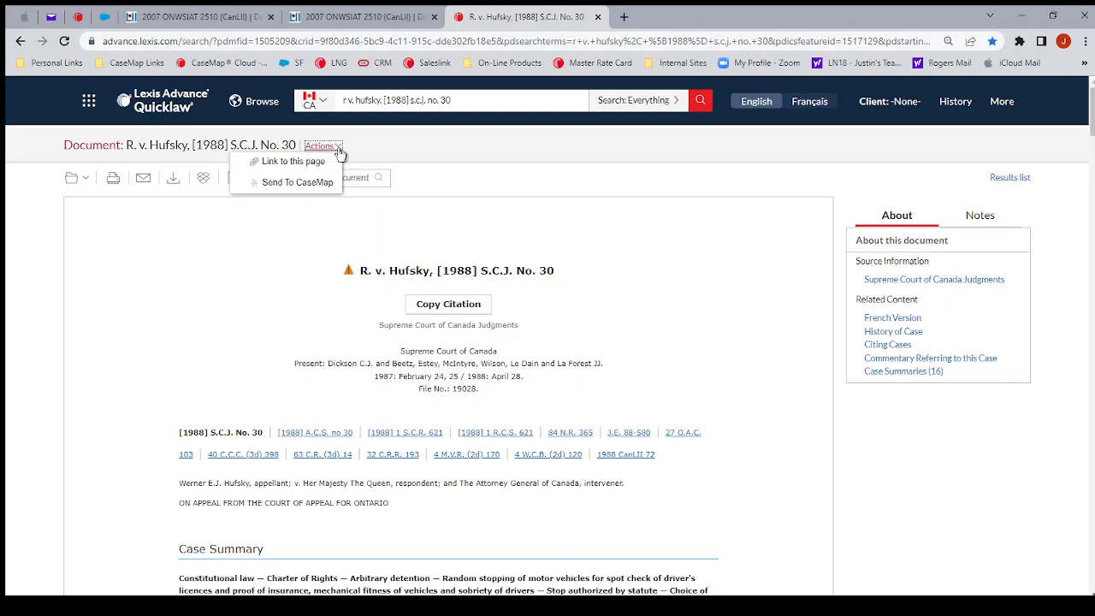
left_click(289, 185)
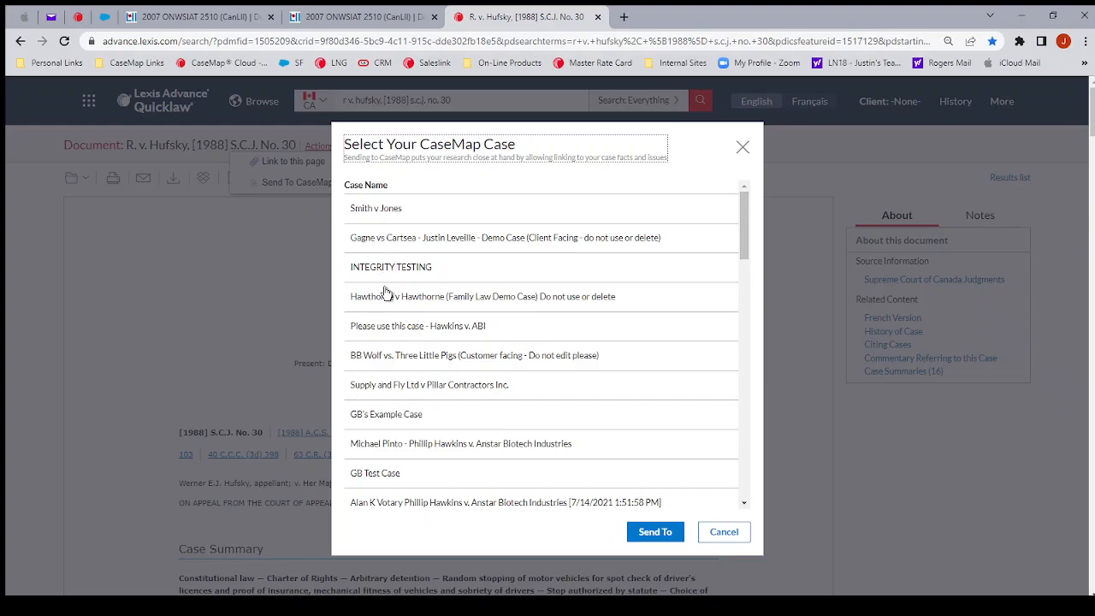
left_click(370, 212)
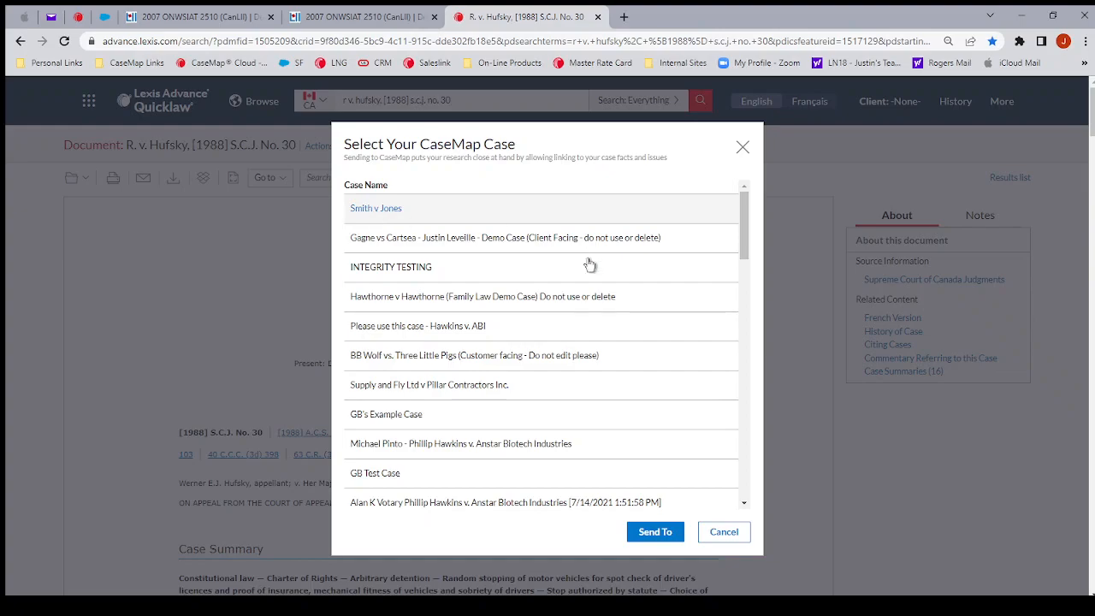
left_click(655, 533)
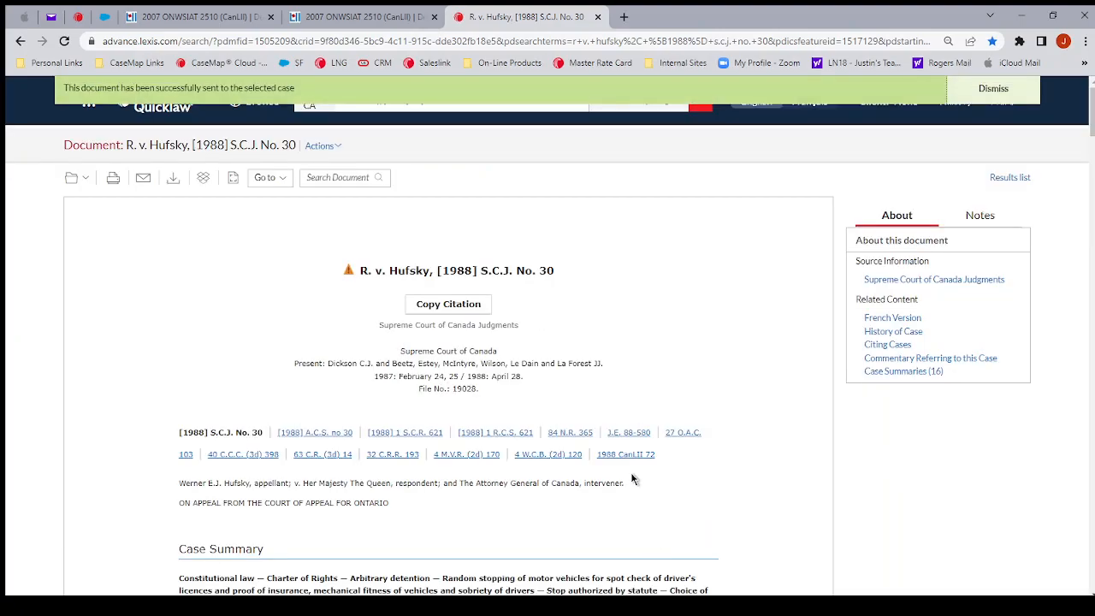
Switch to CaseMap Cloud, refresh the Smith v Jones research list and expand the [1988] S.C.J. No. 30 record
left_click(81, 18)
left_click(217, 118)
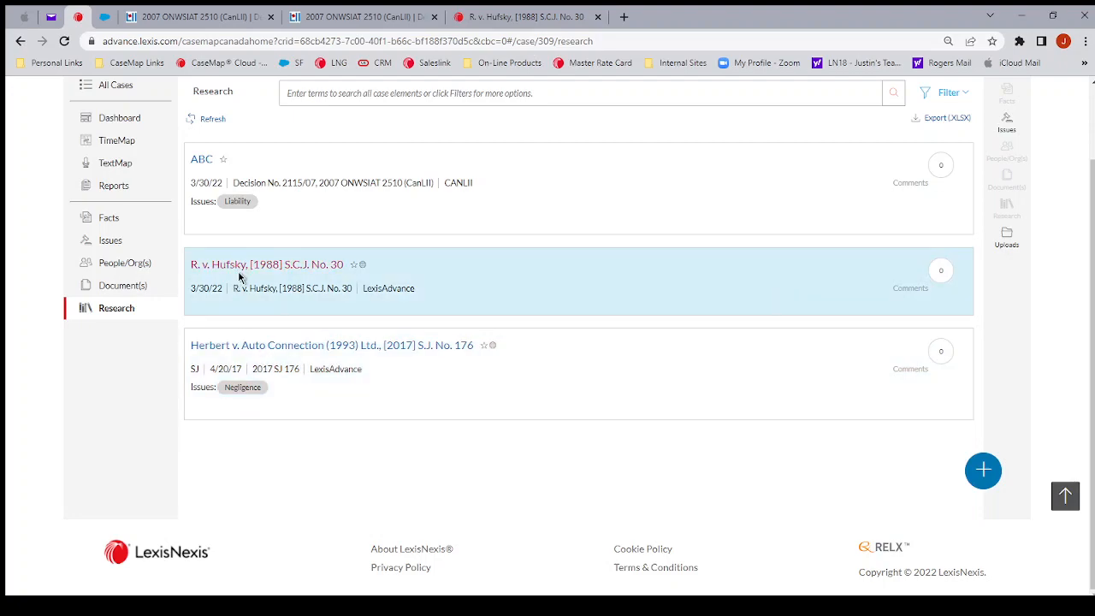
left_click(517, 297)
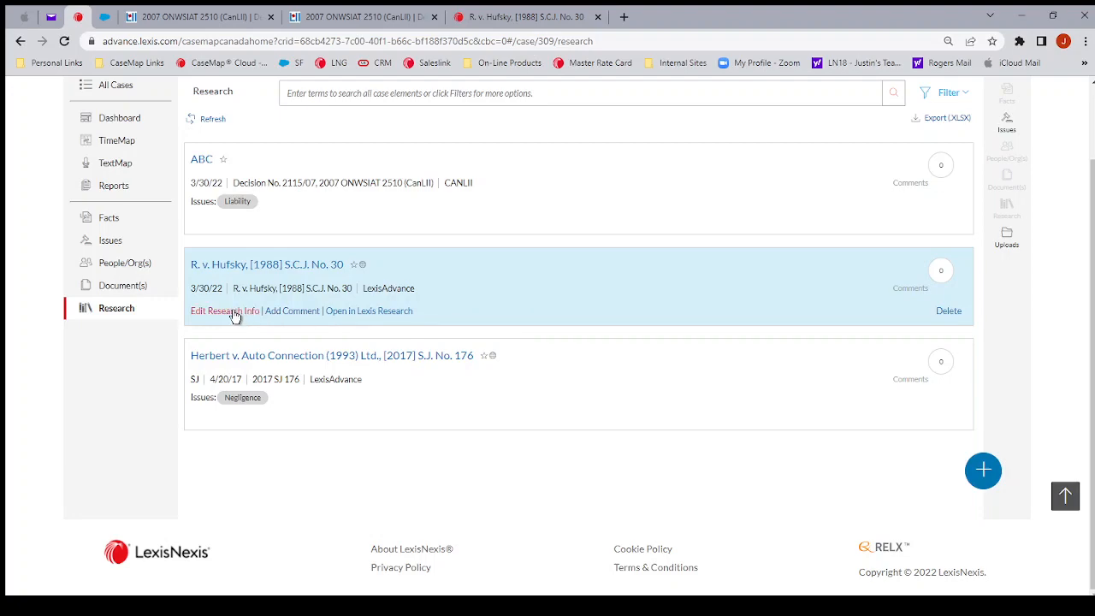
Review the research assigned to each issue, and show the case dashboard with recent activity set to Past 14 Days
left_click(109, 240)
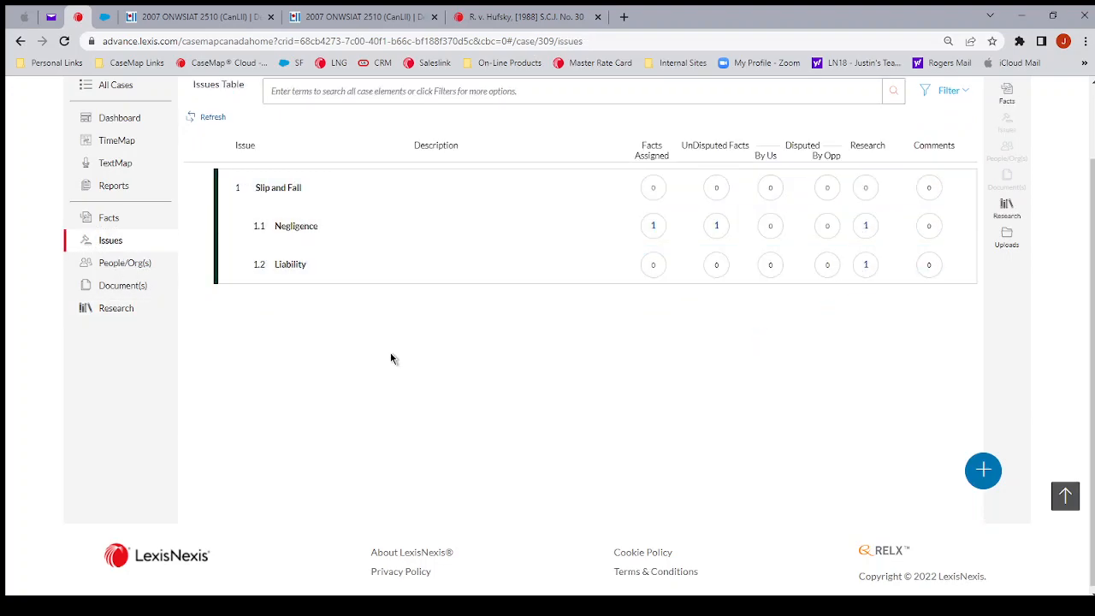
left_click(120, 117)
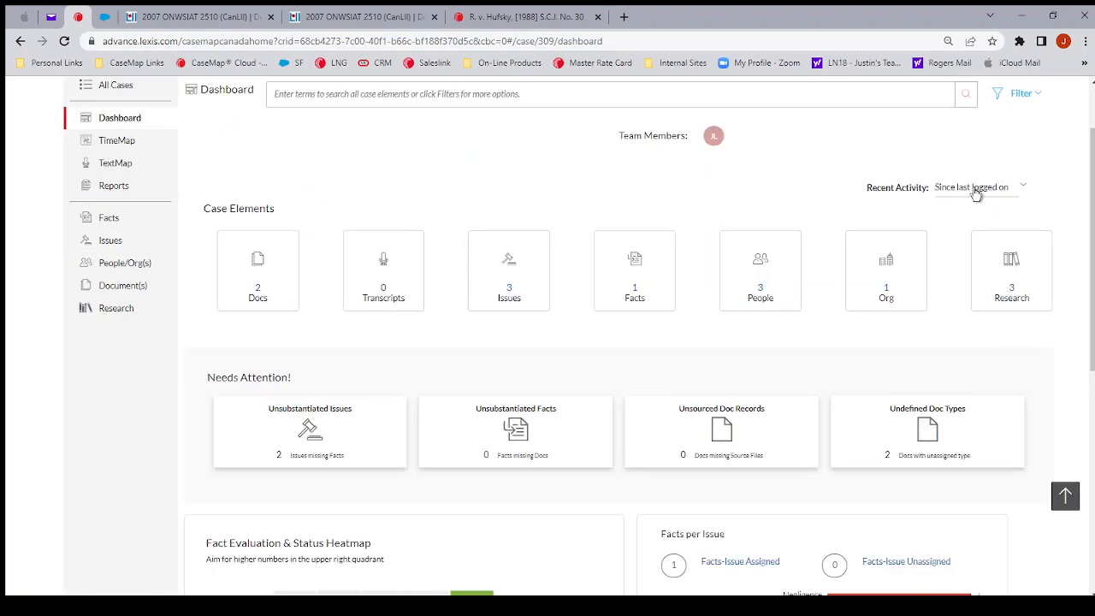
left_click(976, 194)
left_click(968, 323)
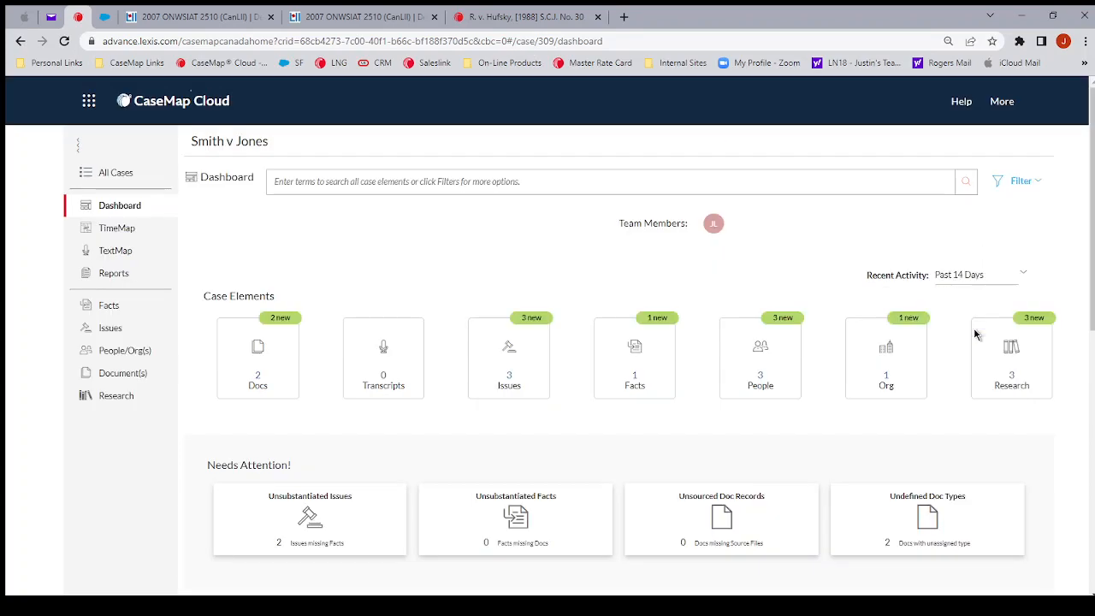